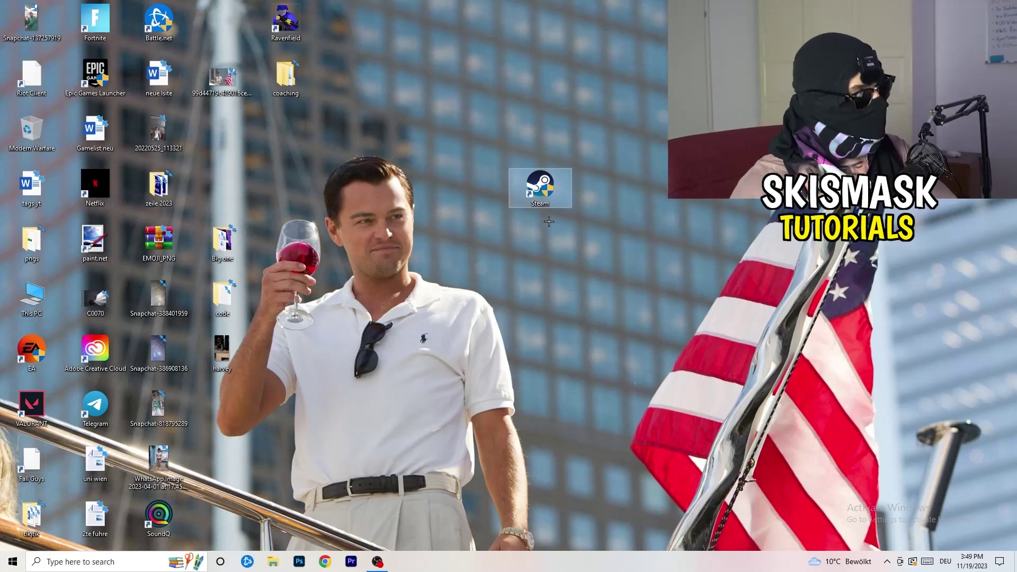
# Step: Open the Steam desktop shortcut's properties, review its compatibility mode and administrator settings, and close the dialog with them accepted
pyautogui.rightClick(548, 187)
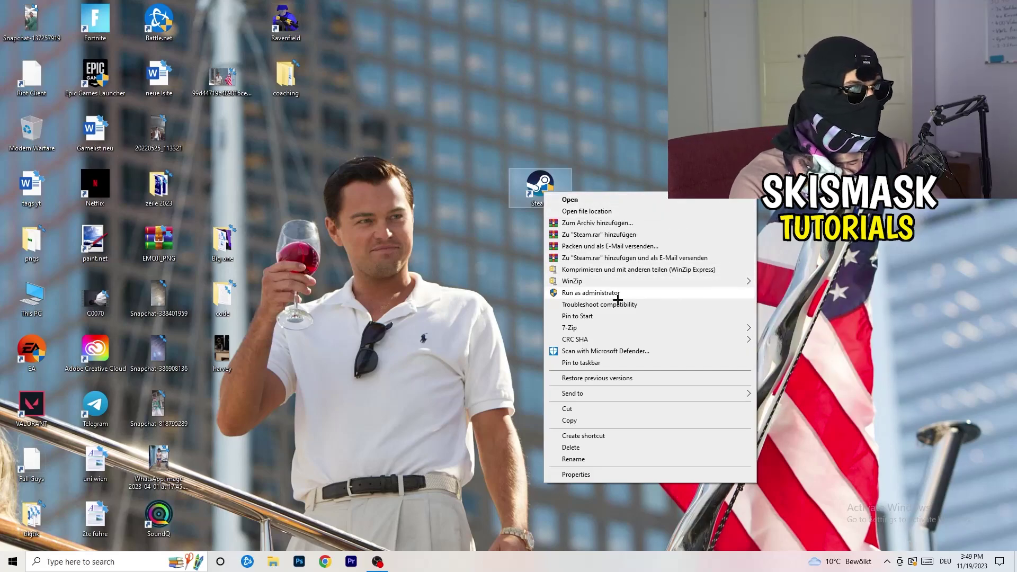
pyautogui.click(588, 477)
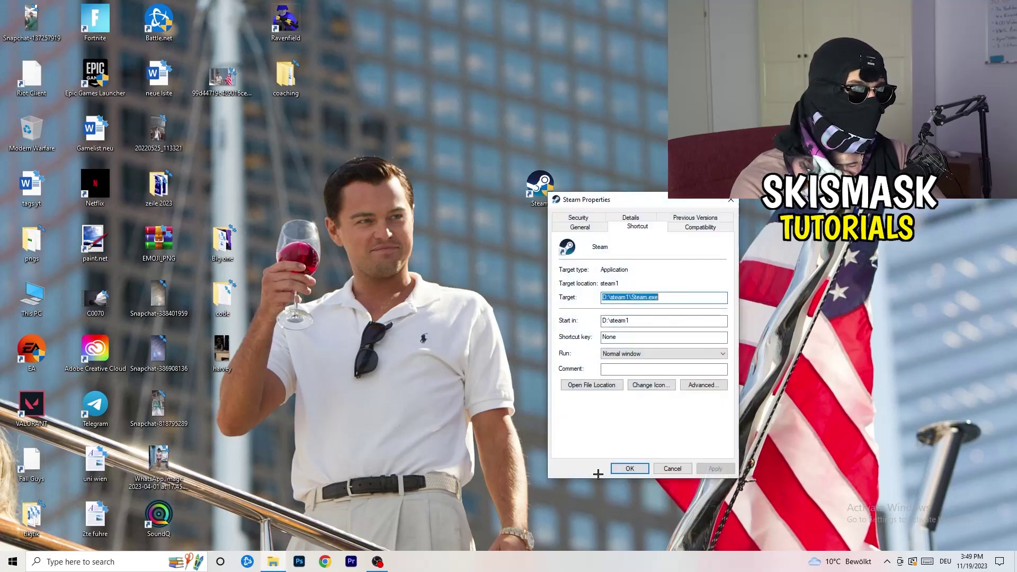
pyautogui.moveTo(637, 198); pyautogui.dragTo(453, 147)
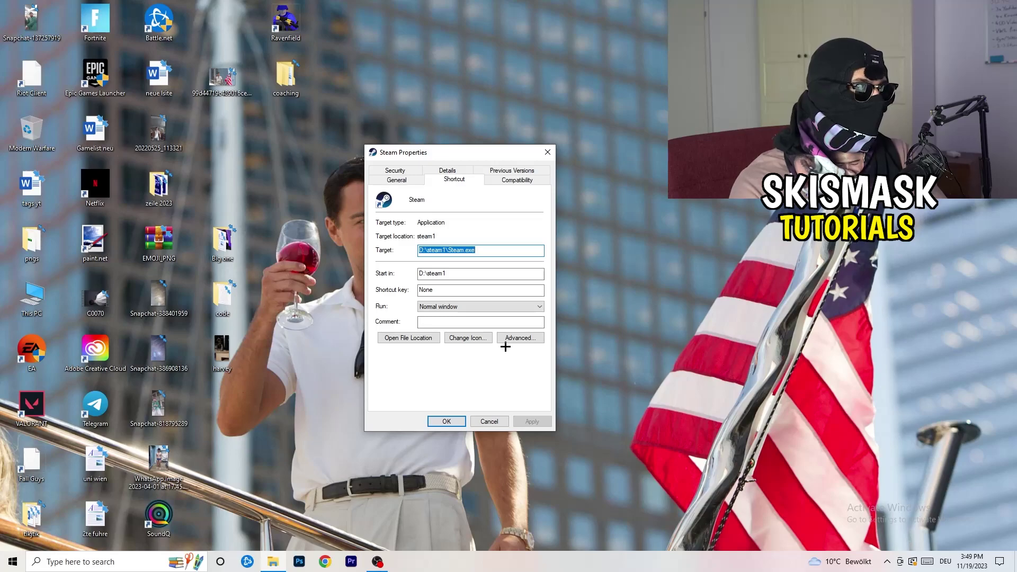
pyautogui.click(521, 182)
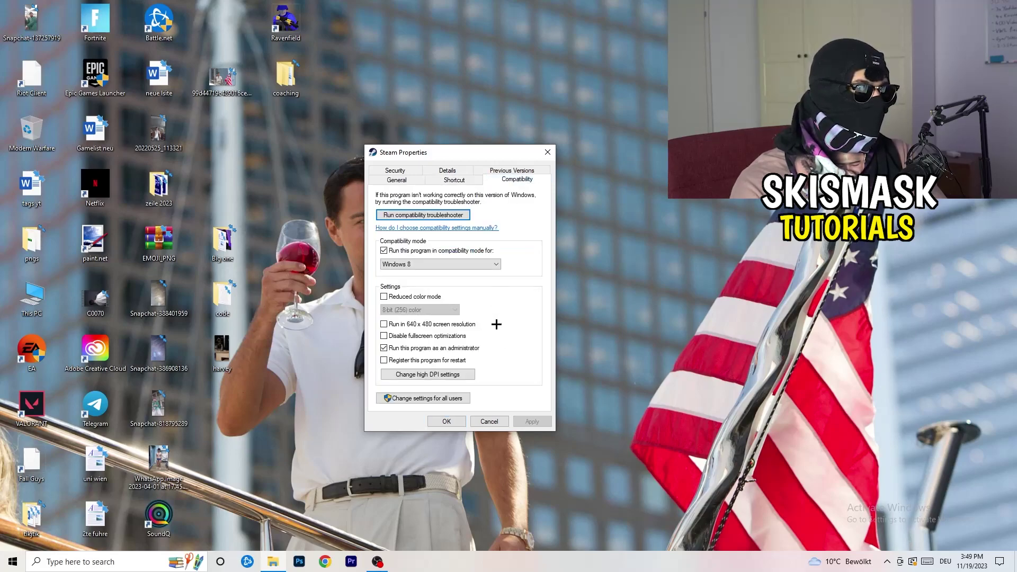
pyautogui.moveTo(463, 154); pyautogui.dragTo(583, 109)
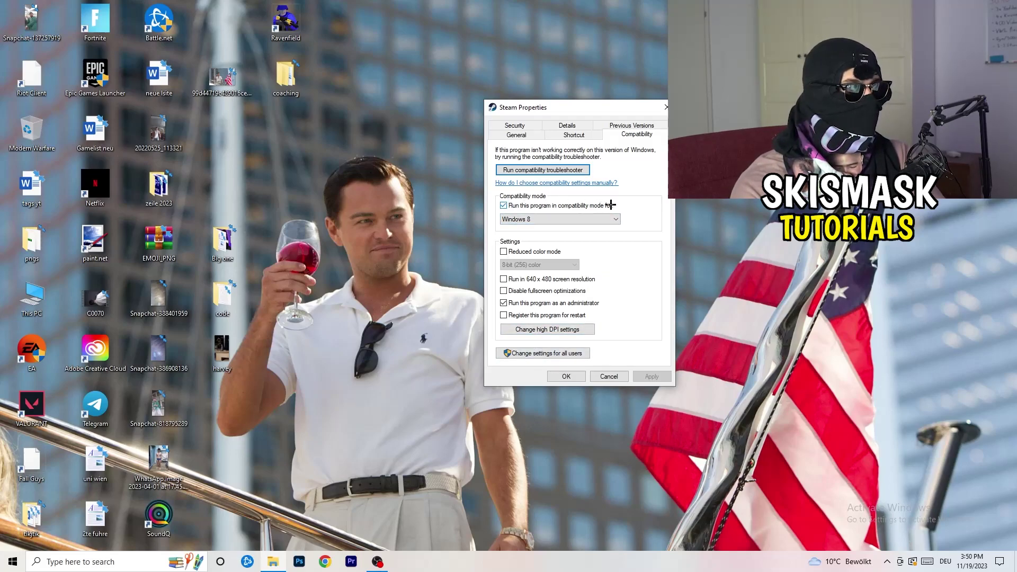
pyautogui.click(562, 220)
pyautogui.click(663, 209)
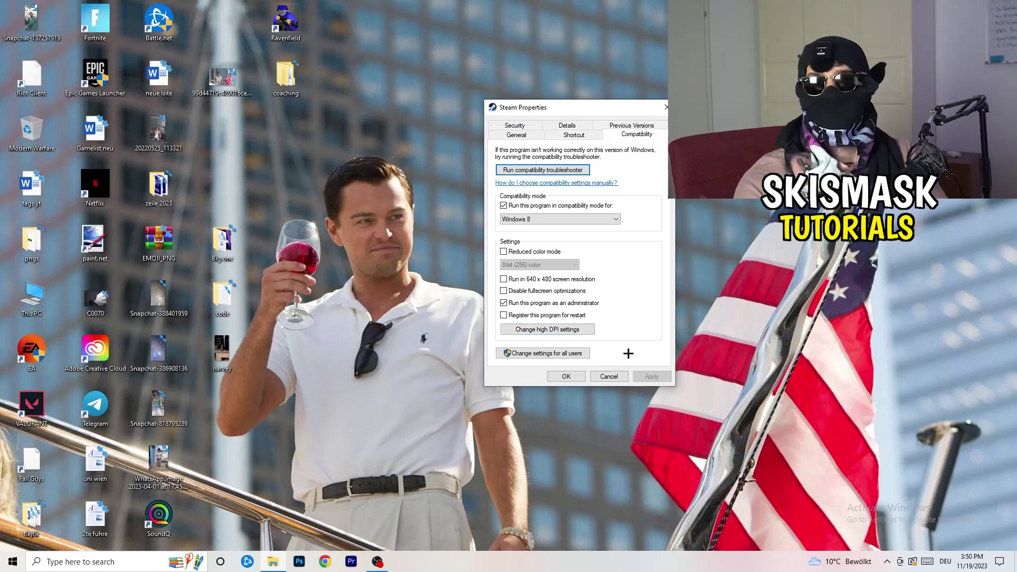
pyautogui.click(566, 376)
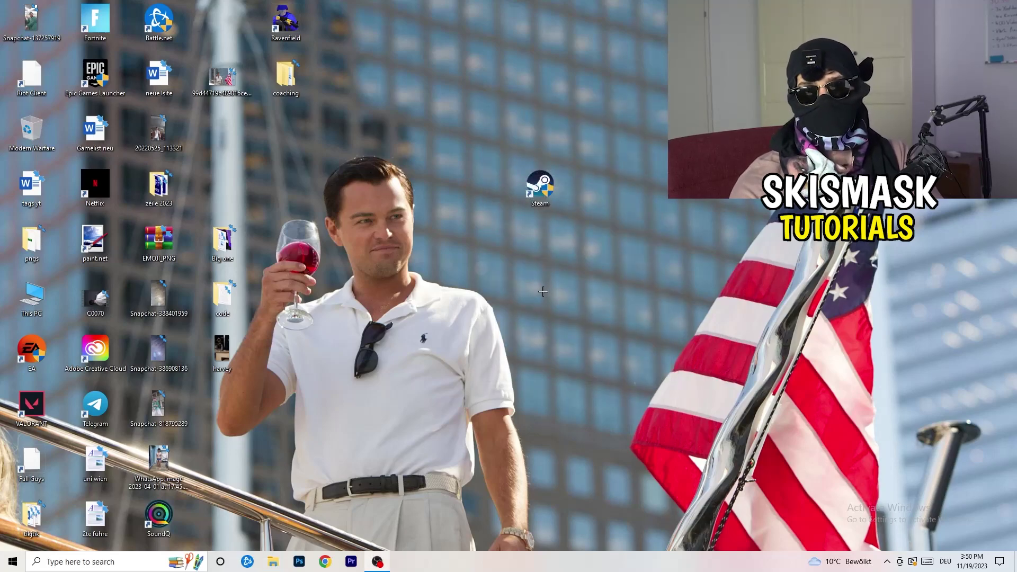
# Step: Move the Steam shortcut to a new spot on the desktop and review its compatibility settings again
pyautogui.moveTo(544, 187); pyautogui.dragTo(482, 187)
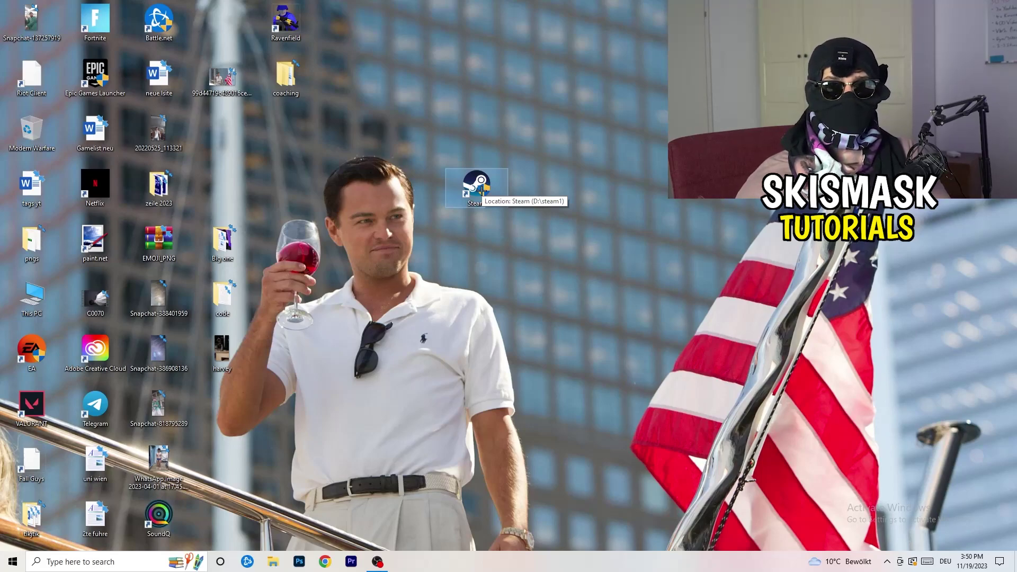
pyautogui.moveTo(481, 188); pyautogui.dragTo(354, 189)
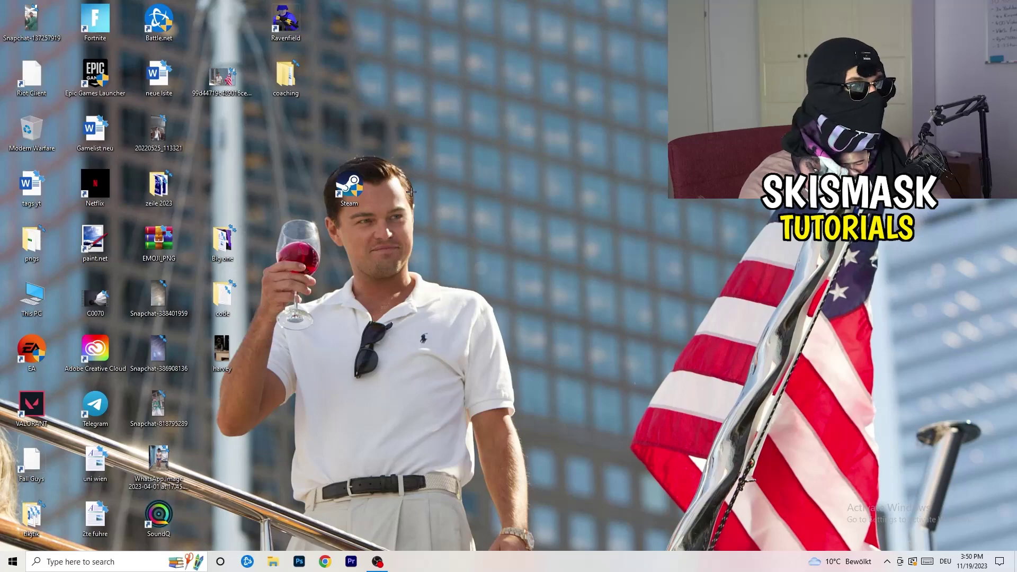
pyautogui.rightClick(350, 197)
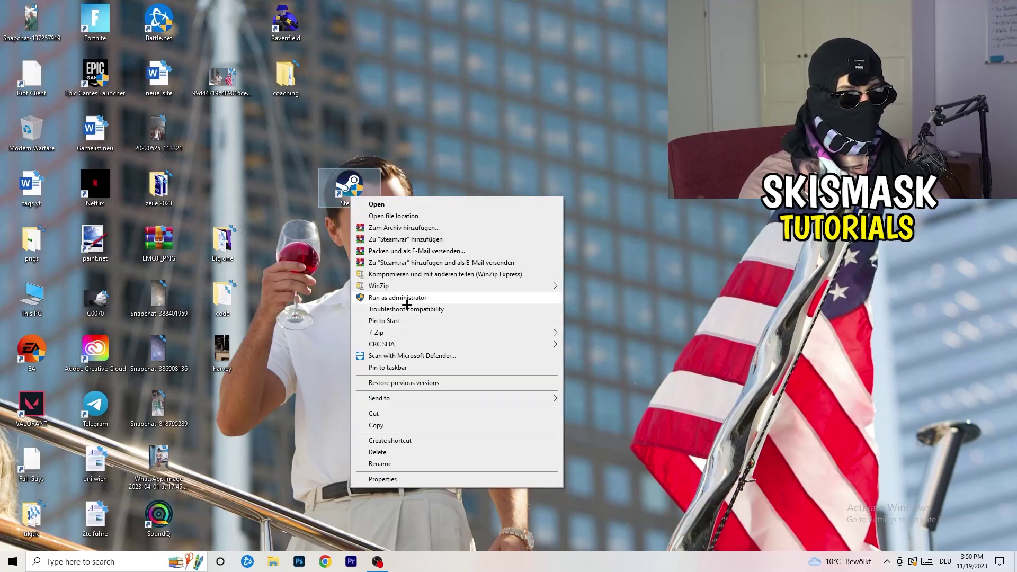
pyautogui.click(381, 478)
pyautogui.click(495, 231)
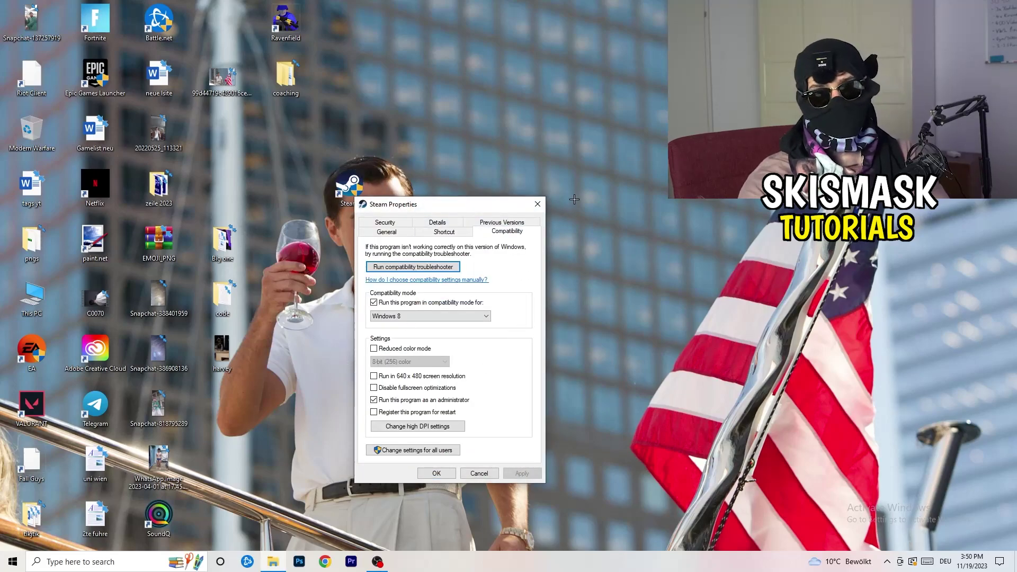
pyautogui.click(538, 204)
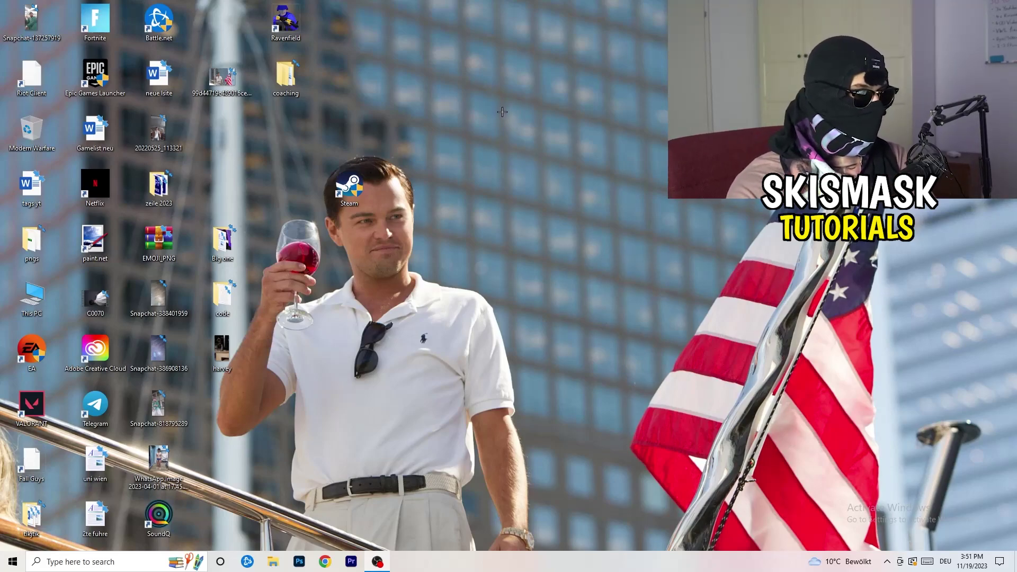
# Step: Open Task Manager and maximize its window
pyautogui.moveTo(514, 567)
pyautogui.mouseDown()
pyautogui.moveTo(552, 550)
pyautogui.moveTo(869, 295)
pyautogui.moveTo(573, 493)
pyautogui.moveTo(517, 541)
pyautogui.moveTo(518, 564)
pyautogui.mouseUp()
pyautogui.rightClick(517, 564)
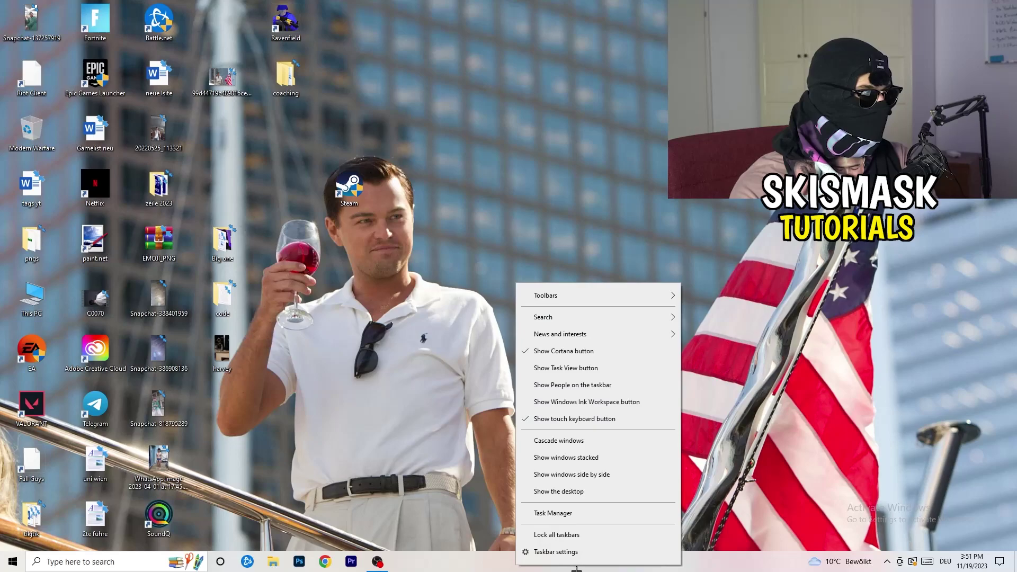
pyautogui.click(566, 514)
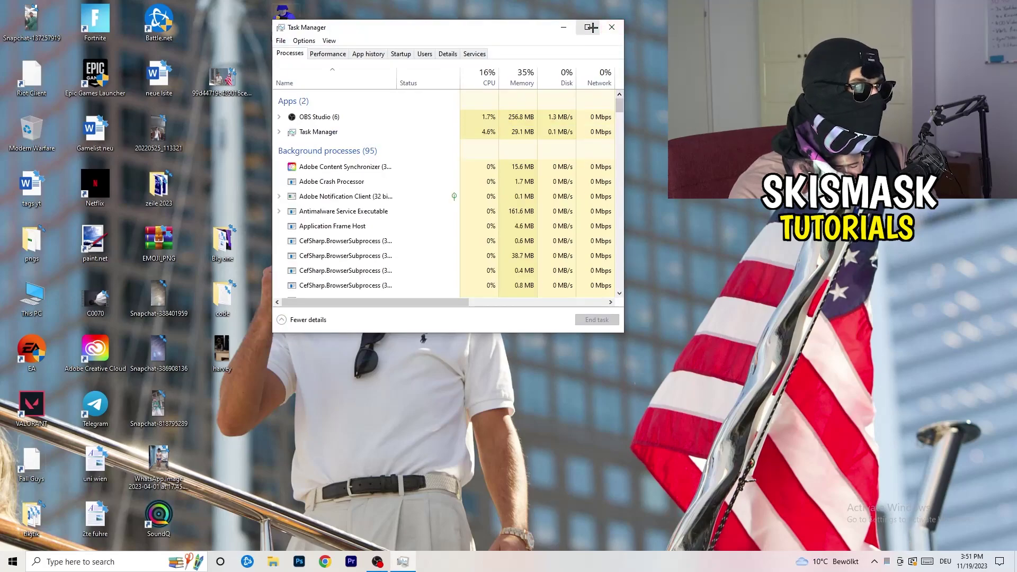
pyautogui.click(592, 26)
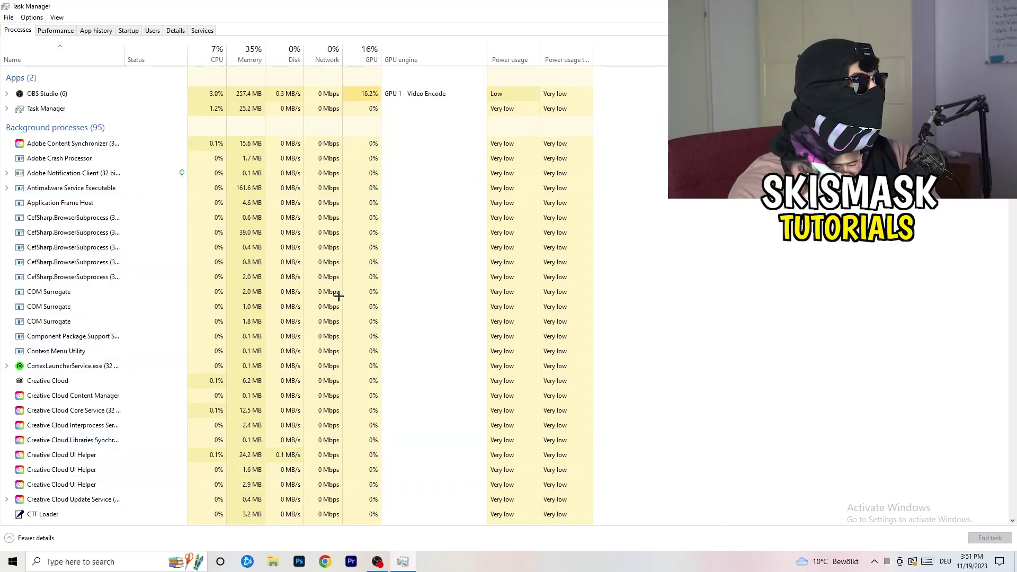
# Step: List the detailed processes and show the available priority levels for a Creative Cloud UI Helper process
pyautogui.click(161, 30)
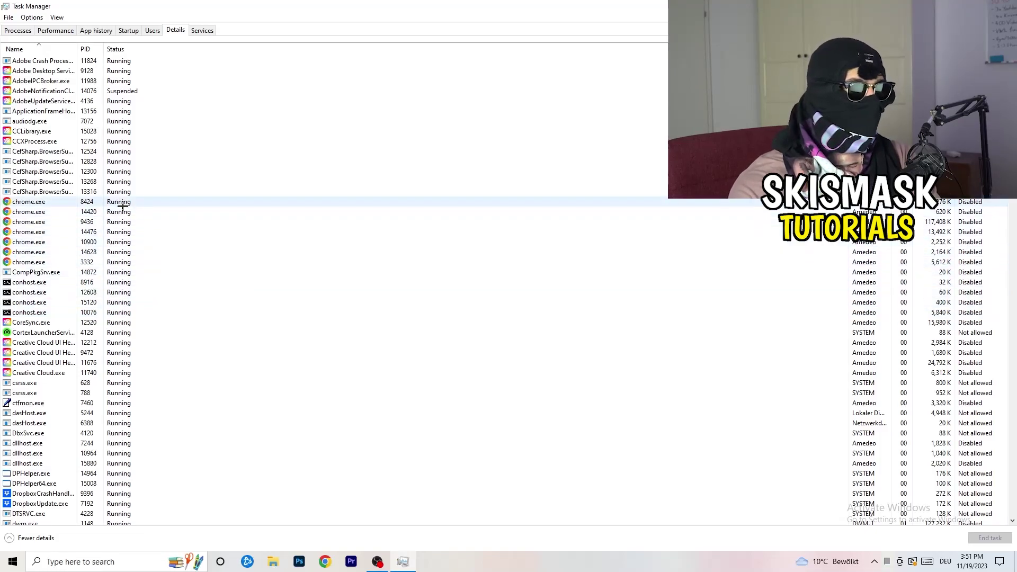
pyautogui.scroll(-3, 297, 302)
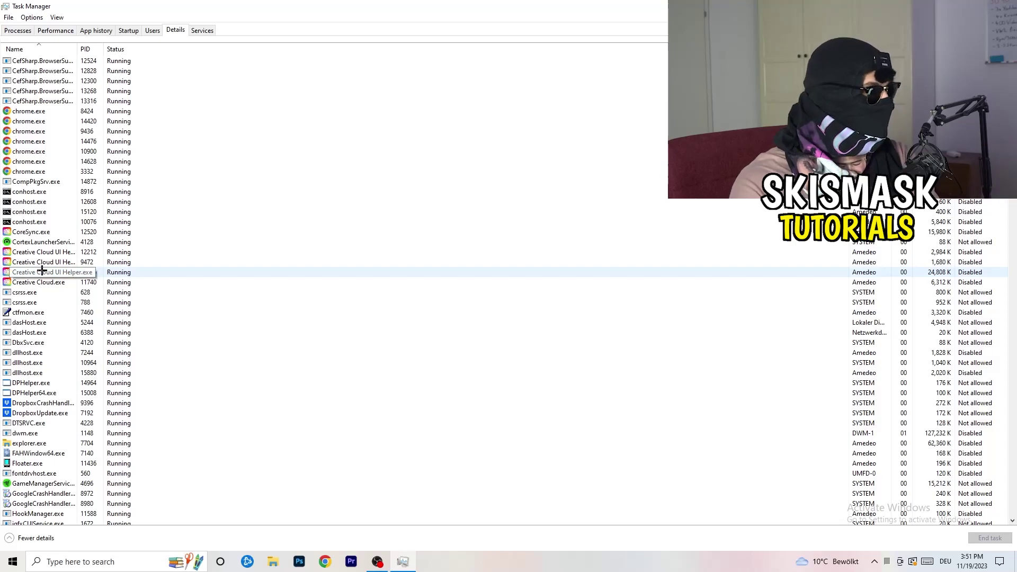
pyautogui.rightClick(42, 271)
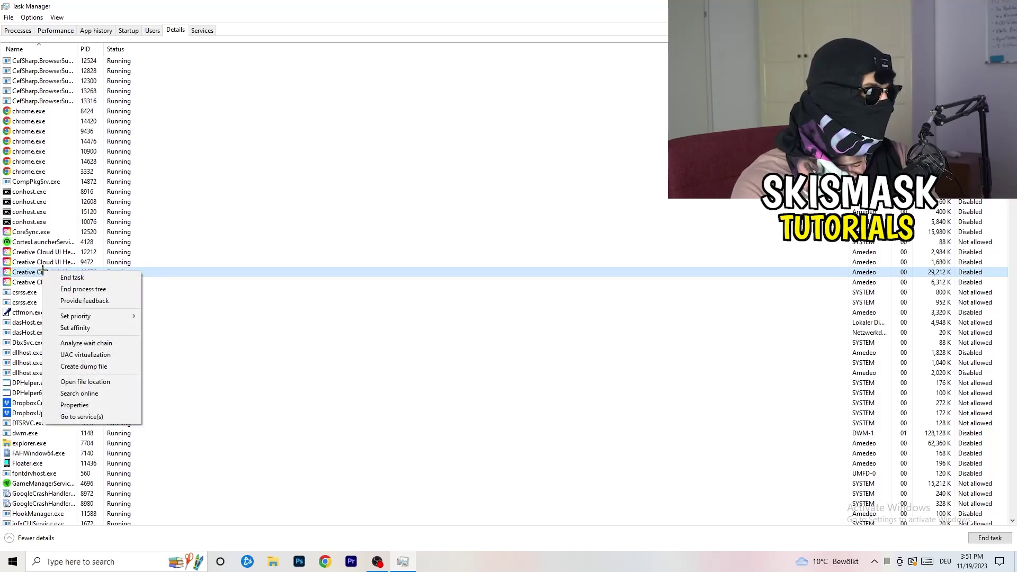
pyautogui.moveTo(93, 317)
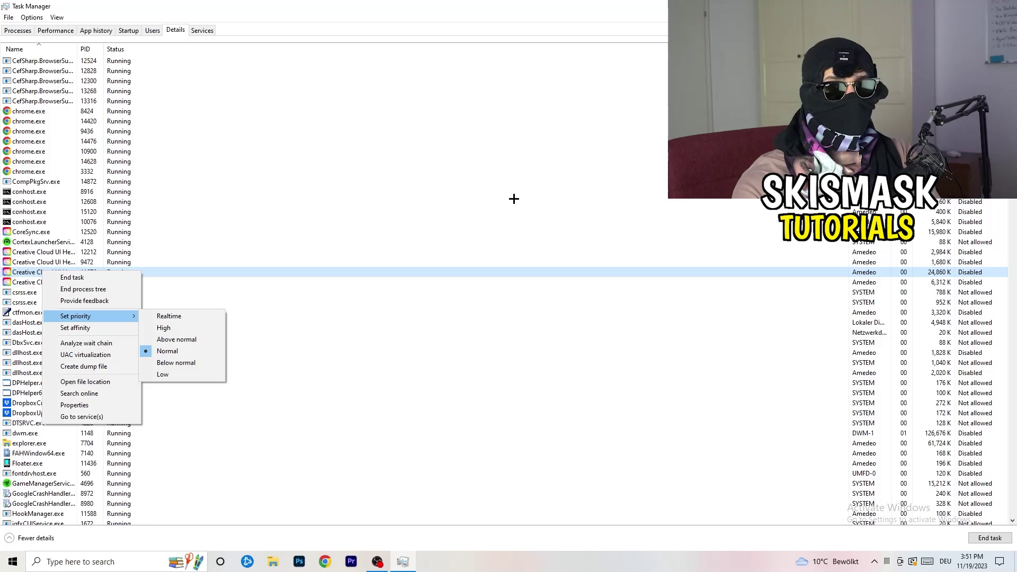
# Step: Review the startup programs and show the disable option for File Association Helper without applying it
pyautogui.click(135, 29)
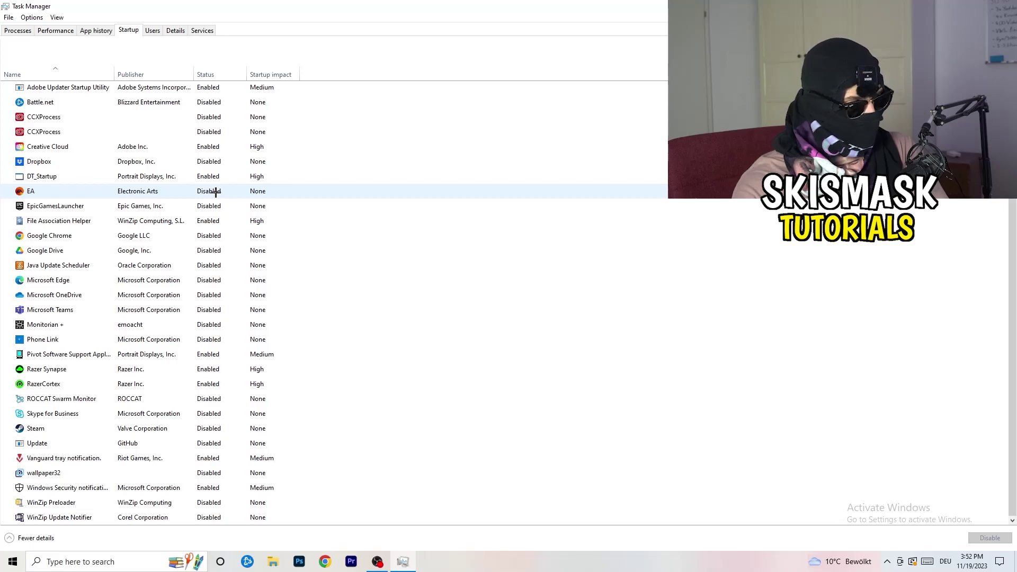
pyautogui.rightClick(212, 221)
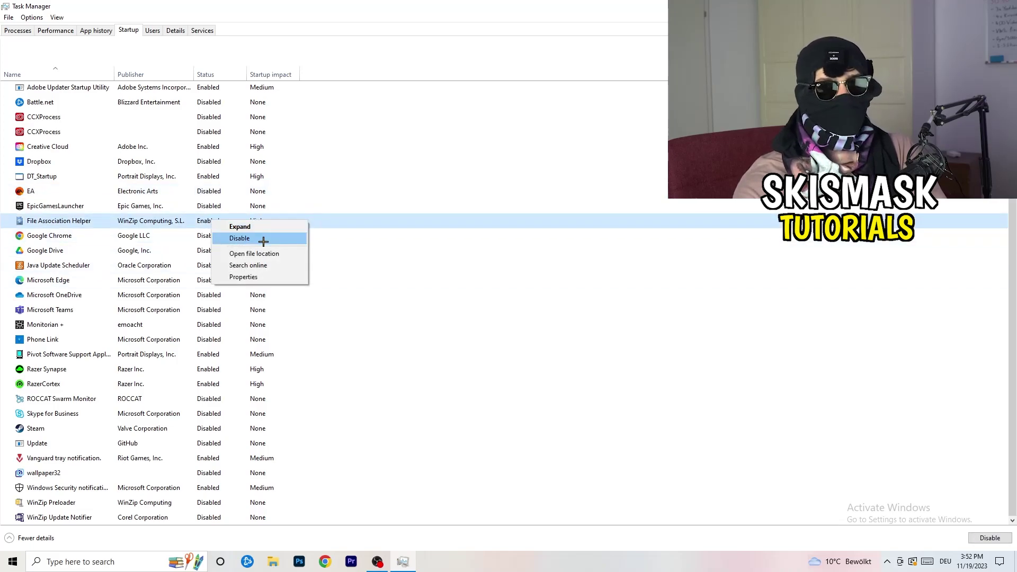
pyautogui.click(416, 77)
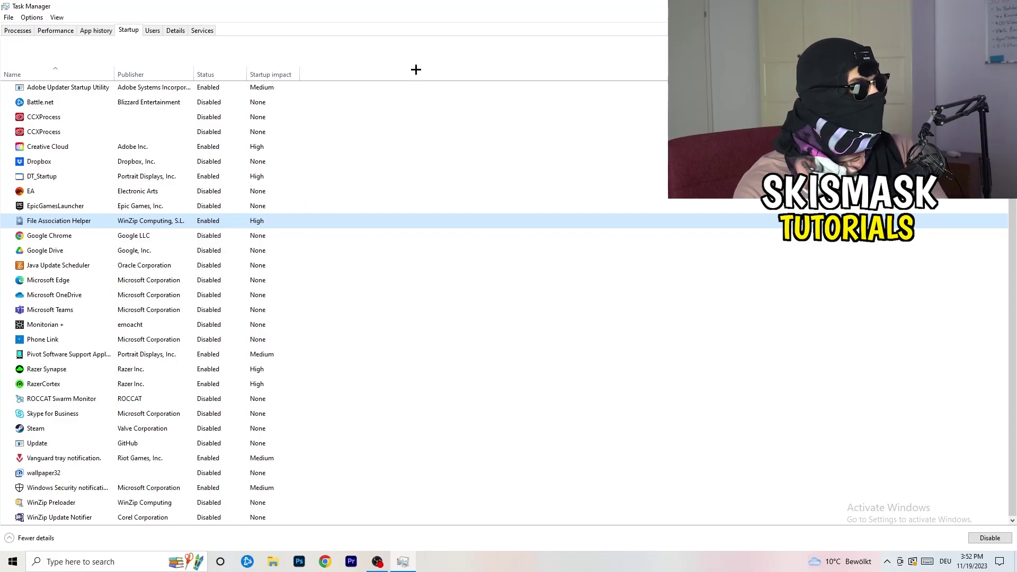
# Step: Sort the running processes by GPU usage in both directions and look through the whole list
pyautogui.click(30, 31)
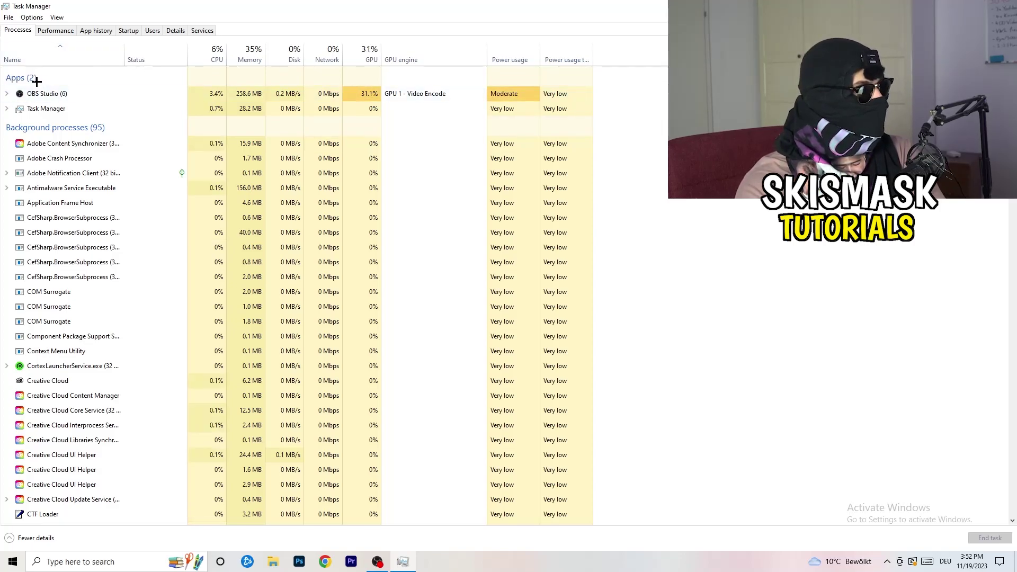
pyautogui.click(209, 53)
pyautogui.click(358, 49)
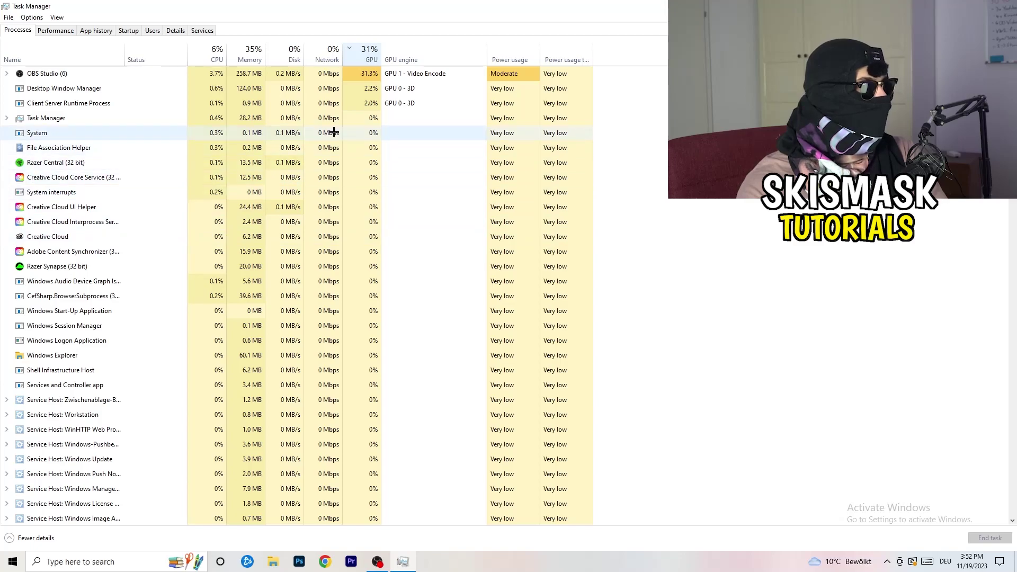
pyautogui.click(365, 53)
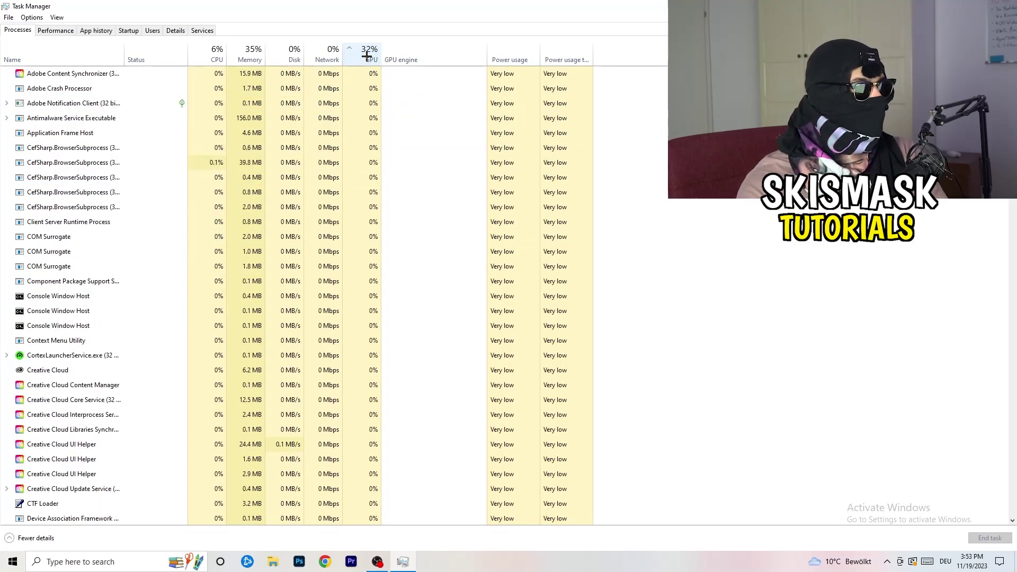
pyautogui.scroll(-4, 371, 169)
pyautogui.scroll(-10, 371, 169)
pyautogui.scroll(15, 373, 166)
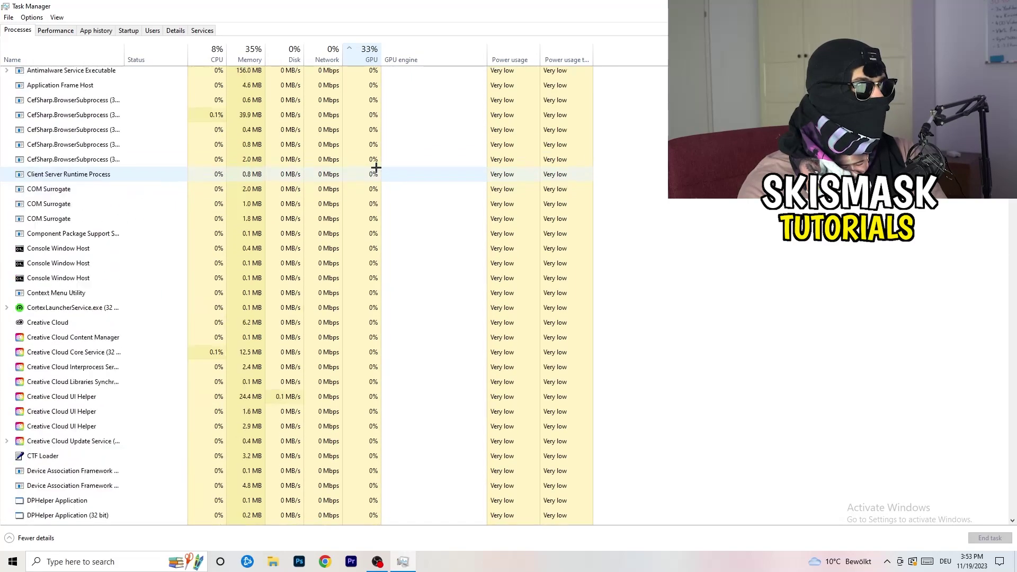
pyautogui.scroll(-15, 375, 165)
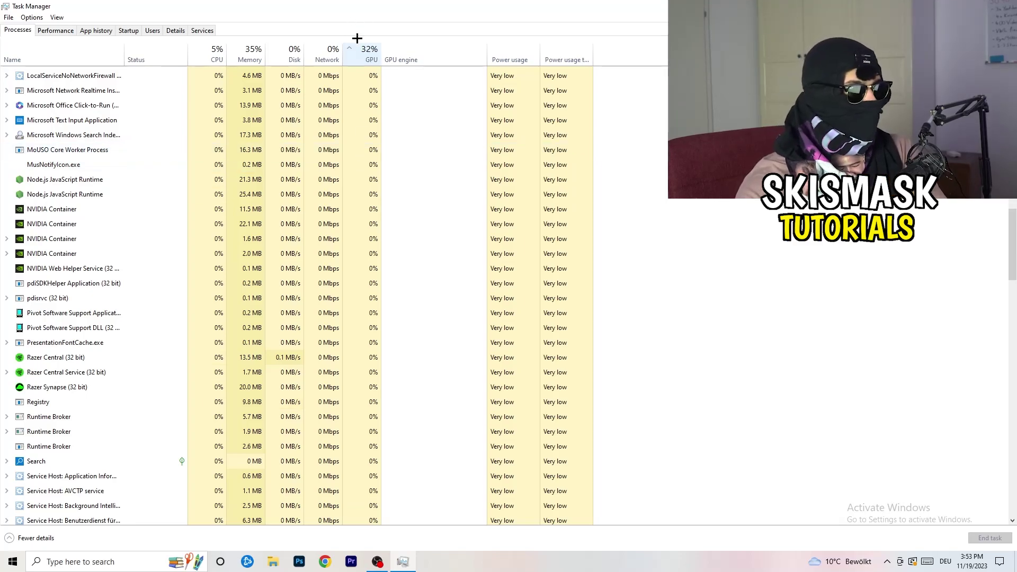
# Step: Show the end-task option for the Microsoft Windows Search Indexer process, and sort by CPU usage before closing Task Manager
pyautogui.rightClick(345, 131)
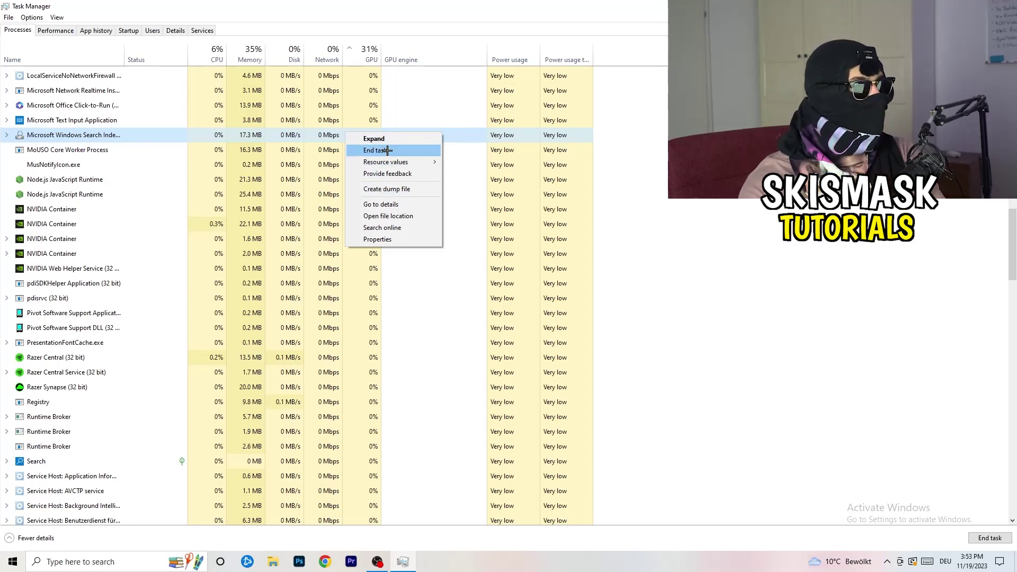
pyautogui.click(213, 51)
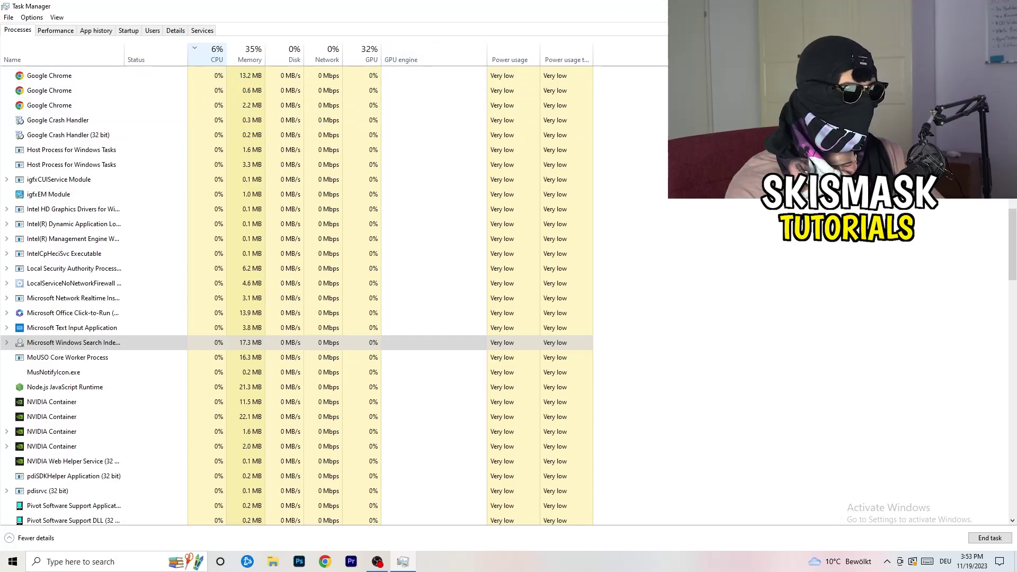
pyautogui.hotkey('alt', 'F4')
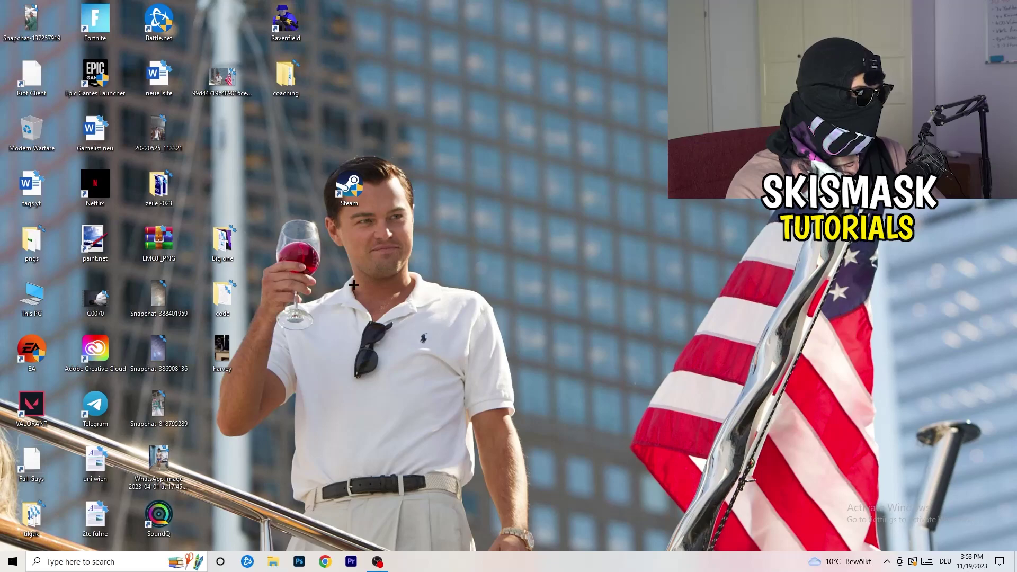
# Step: Open the gaming section of Windows Settings and review the Captures and Game Mode options
pyautogui.click(3, 566)
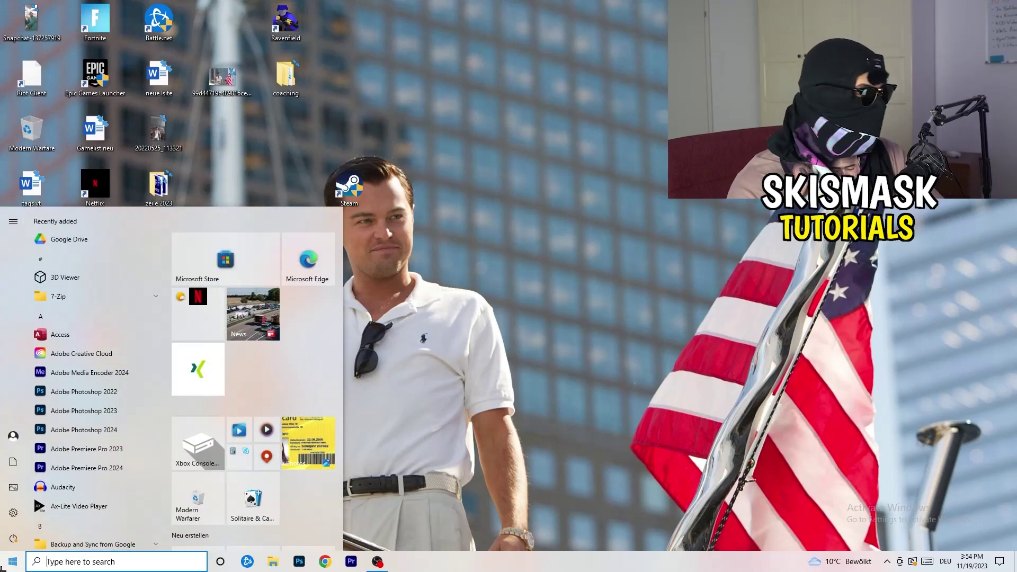
pyautogui.click(12, 514)
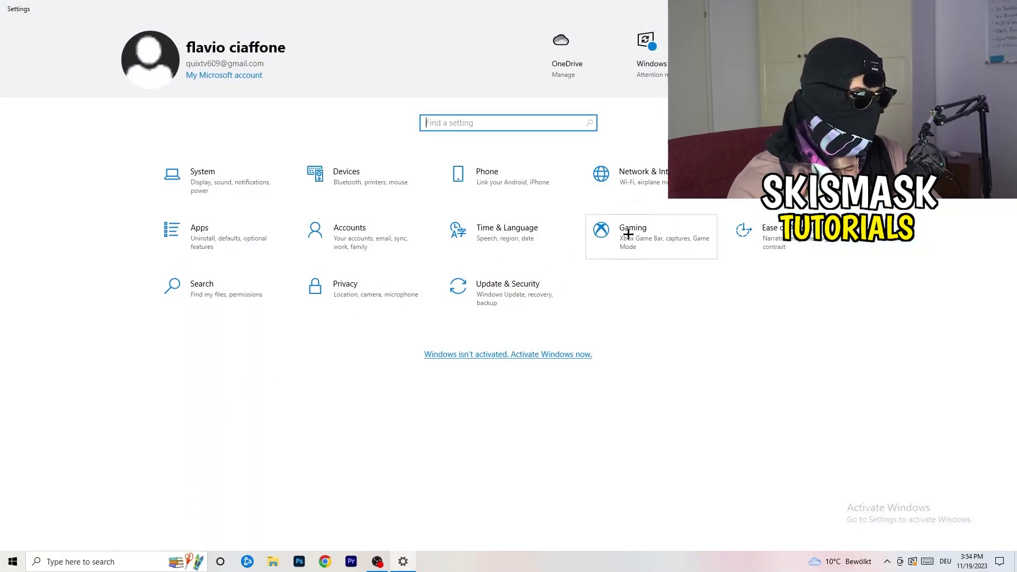
pyautogui.click(603, 232)
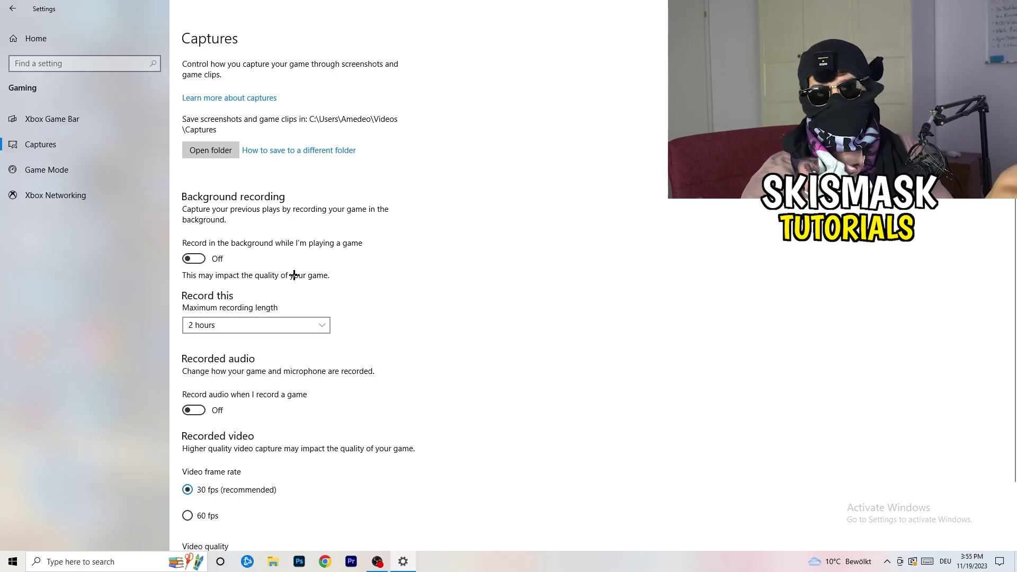
pyautogui.scroll(-1, 288, 275)
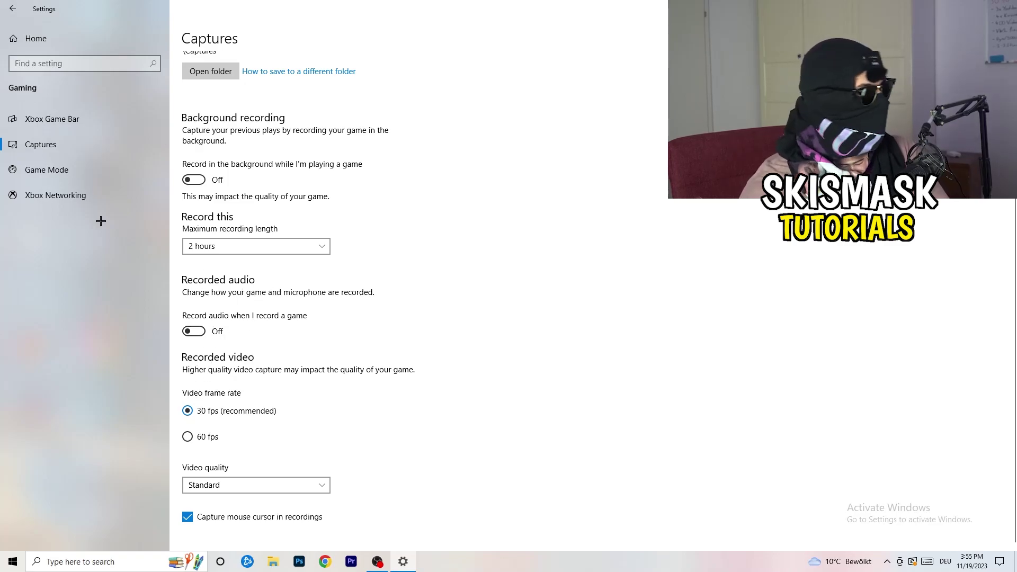
pyautogui.click(22, 170)
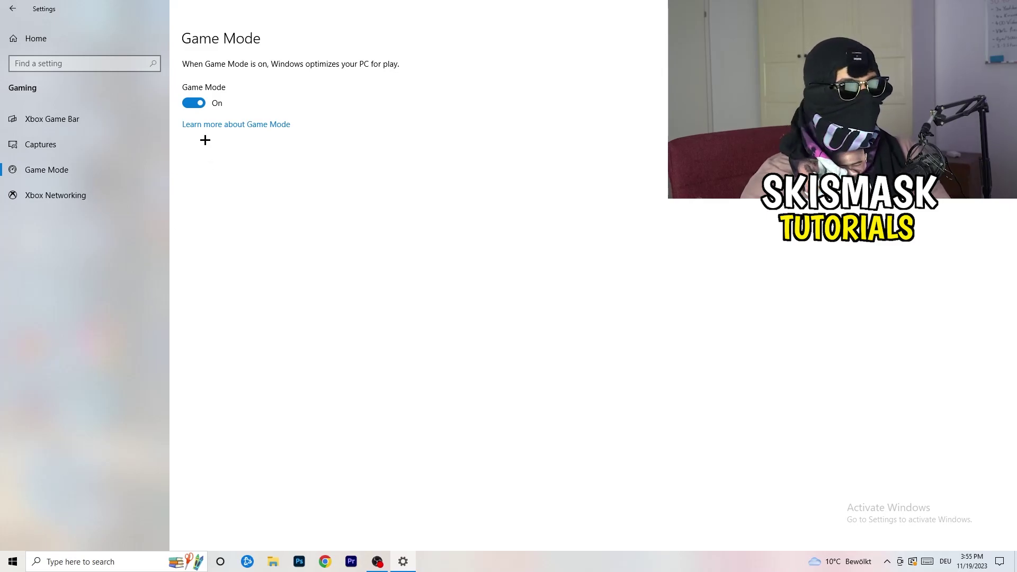
# Step: Return to the Settings home and open Update & Security to check the Windows Update page for pending updates
pyautogui.click(12, 8)
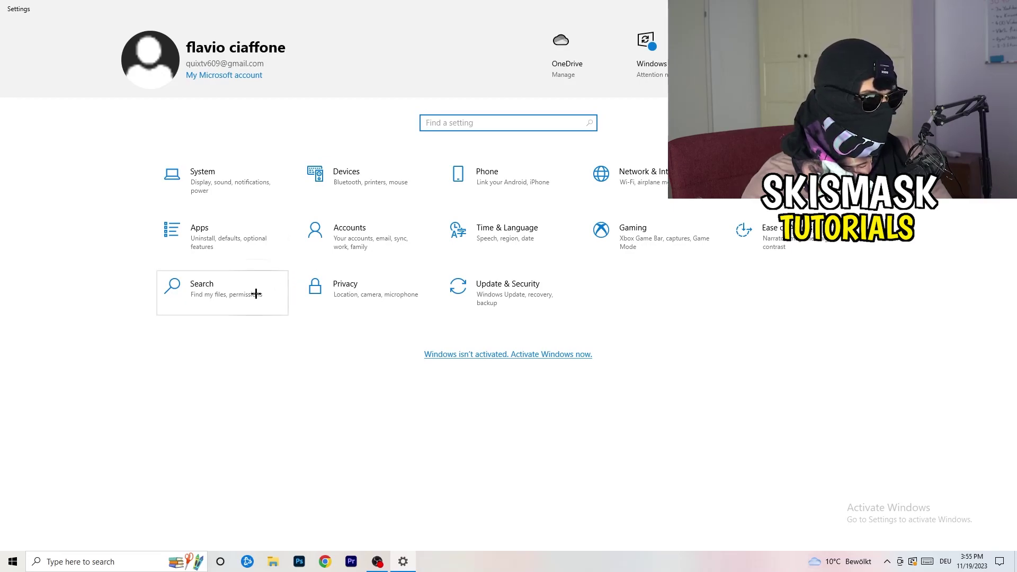
pyautogui.click(522, 308)
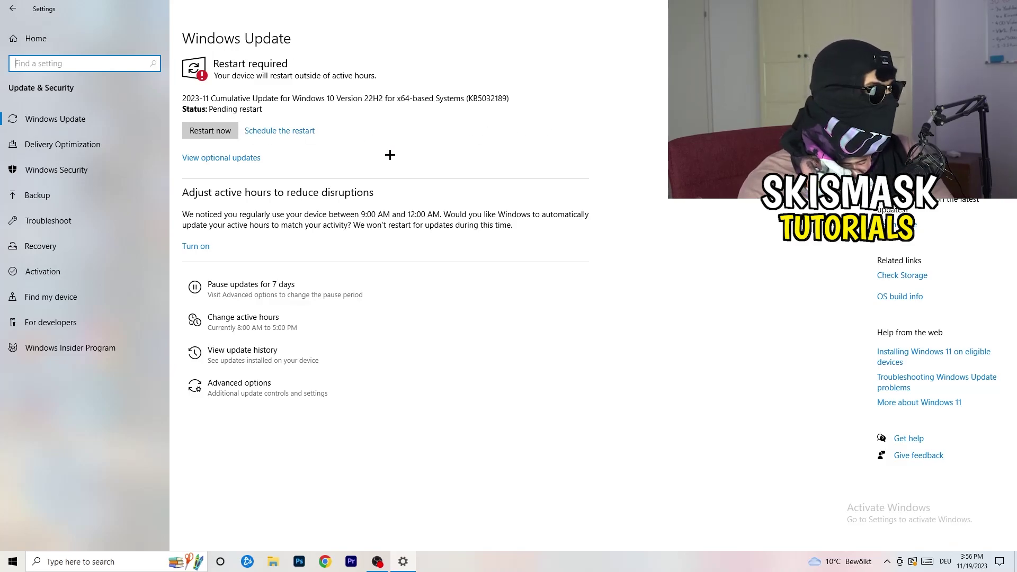
pyautogui.moveTo(530, 8); pyautogui.dragTo(166, 392)
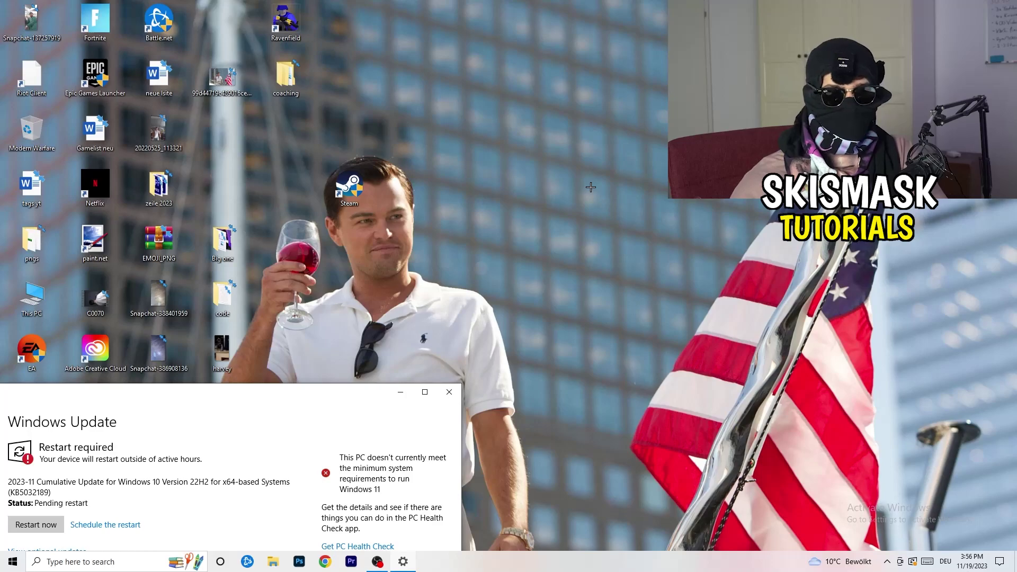
pyautogui.click(424, 391)
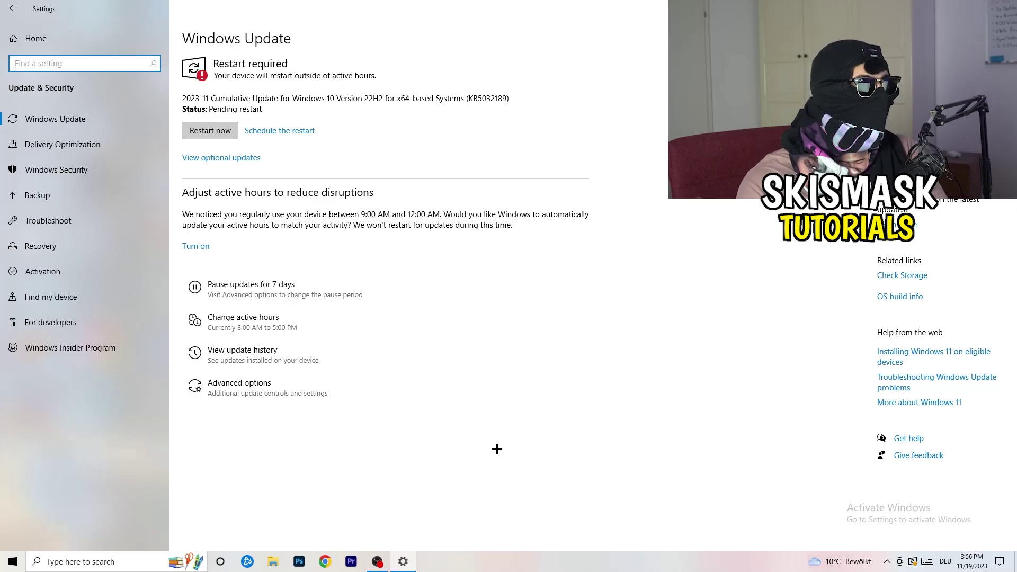
# Step: Open the System display settings, review the scale and layout options, and show the display resolution choices without picking one
pyautogui.click(26, 46)
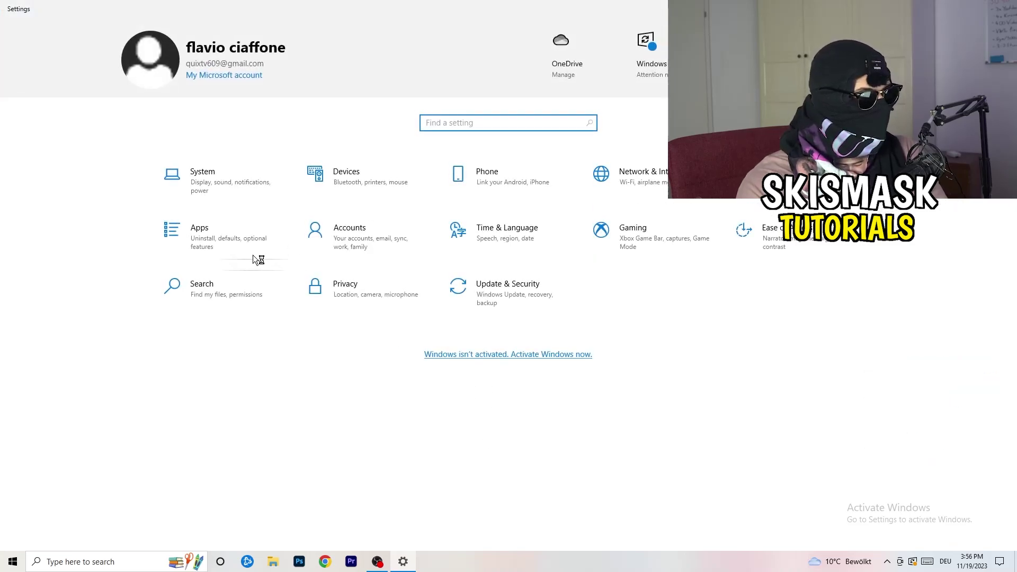
pyautogui.click(222, 180)
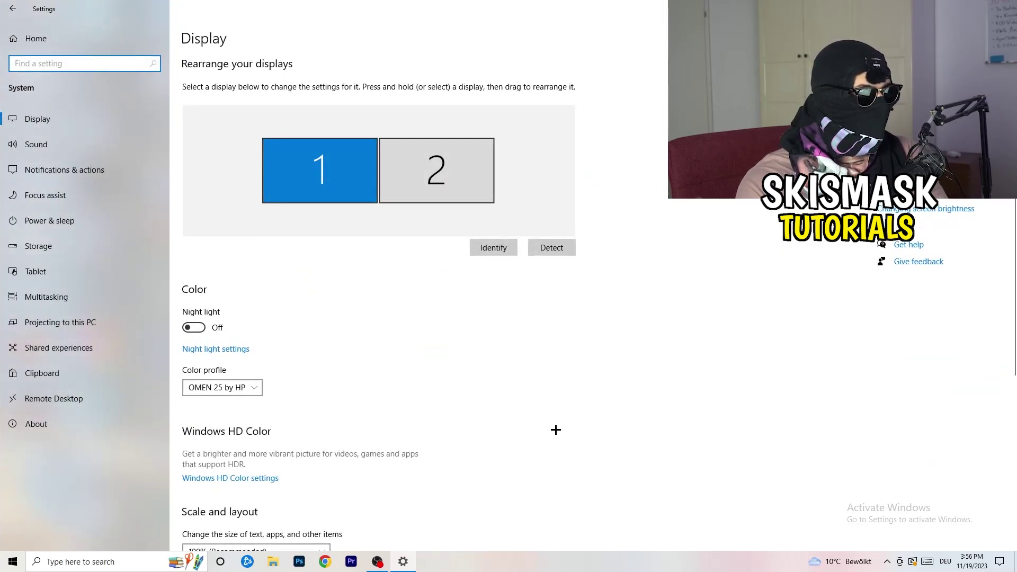
pyautogui.click(196, 41)
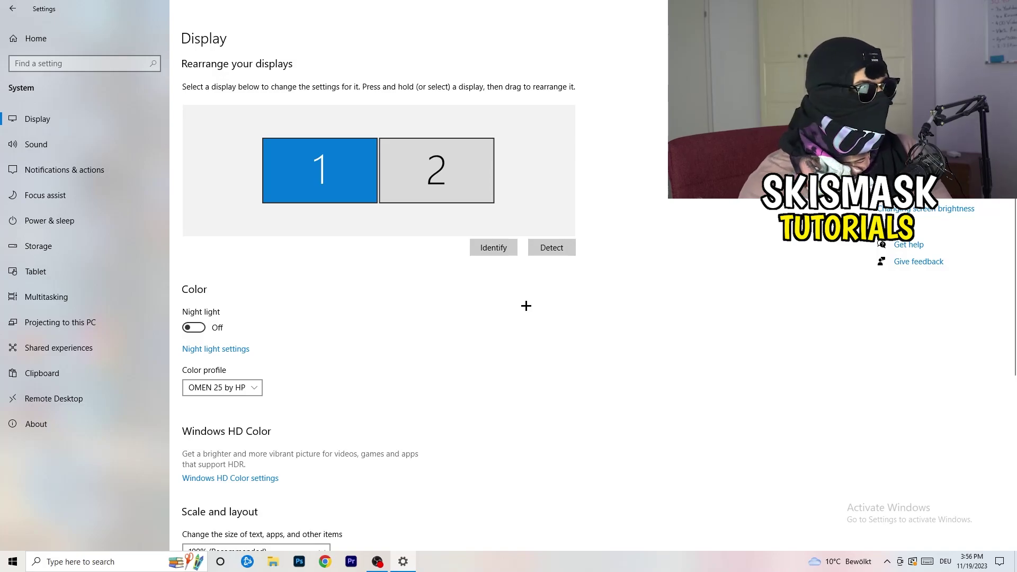
pyautogui.scroll(-3, 398, 267)
pyautogui.scroll(-2, 397, 266)
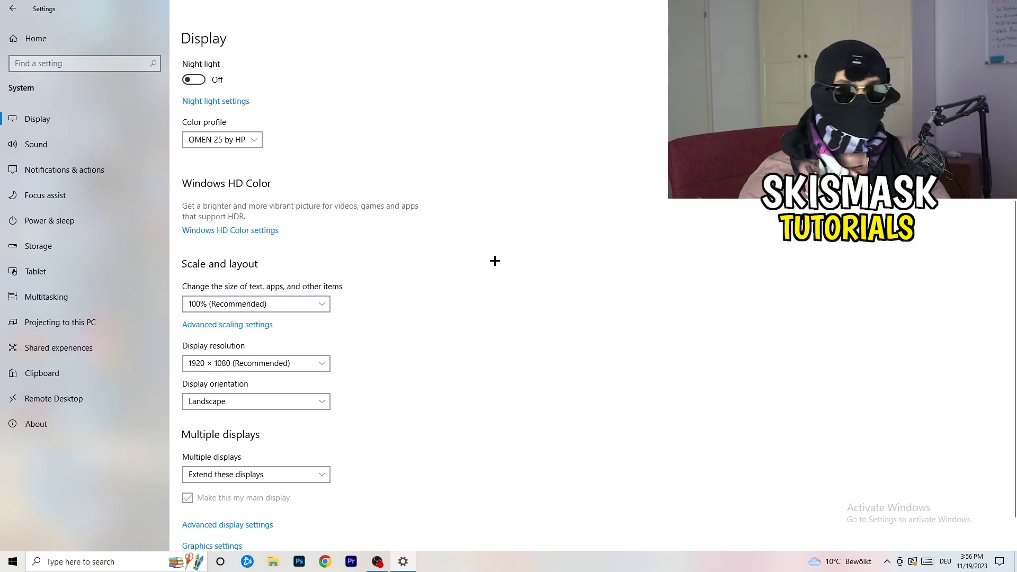
pyautogui.scroll(-1, 245, 290)
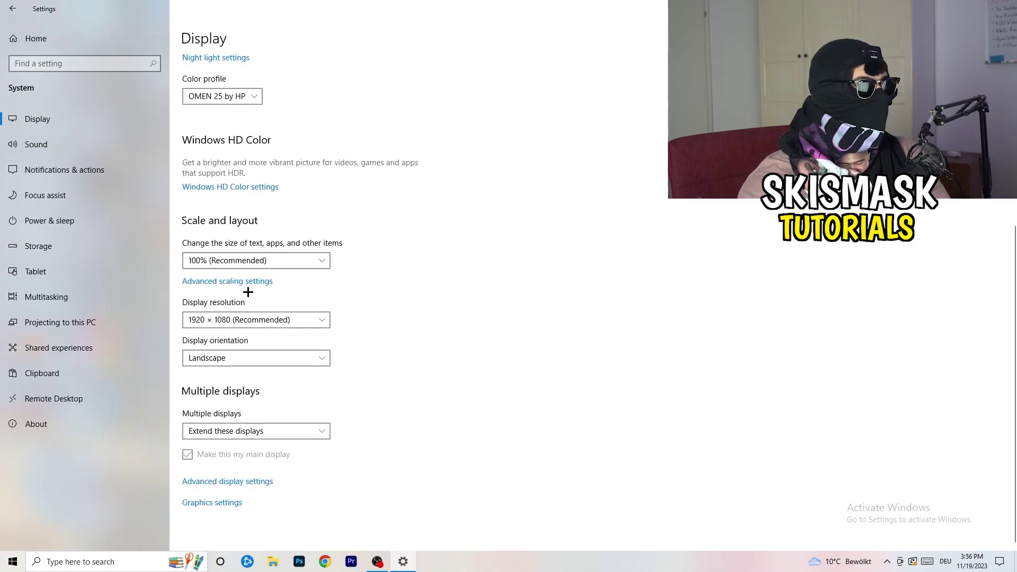
pyautogui.click(274, 320)
pyautogui.click(497, 286)
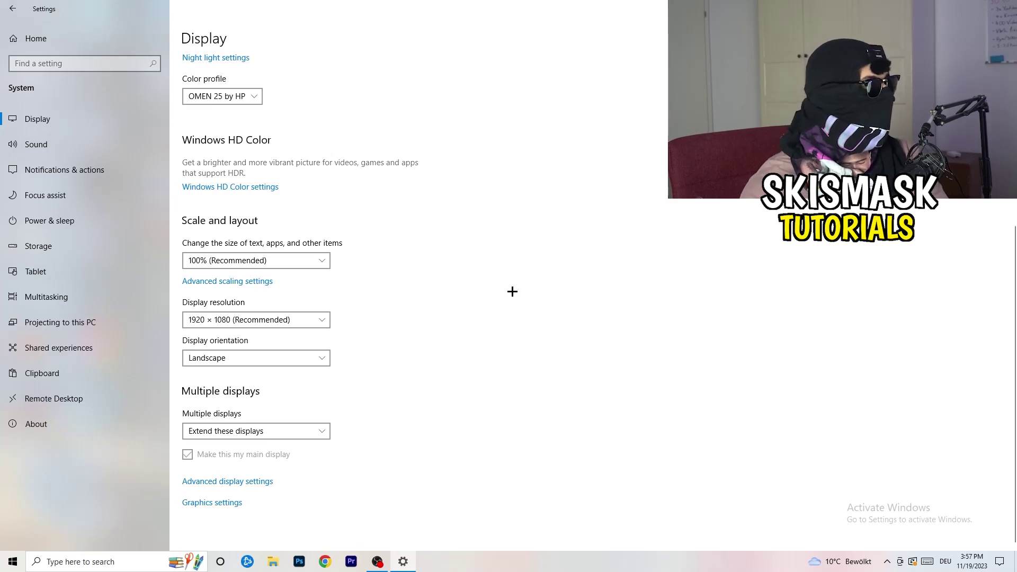
# Step: Open Power & sleep and review the power plans in Power Options, collapsing and expanding the additional plans before closing Power Options
pyautogui.click(68, 222)
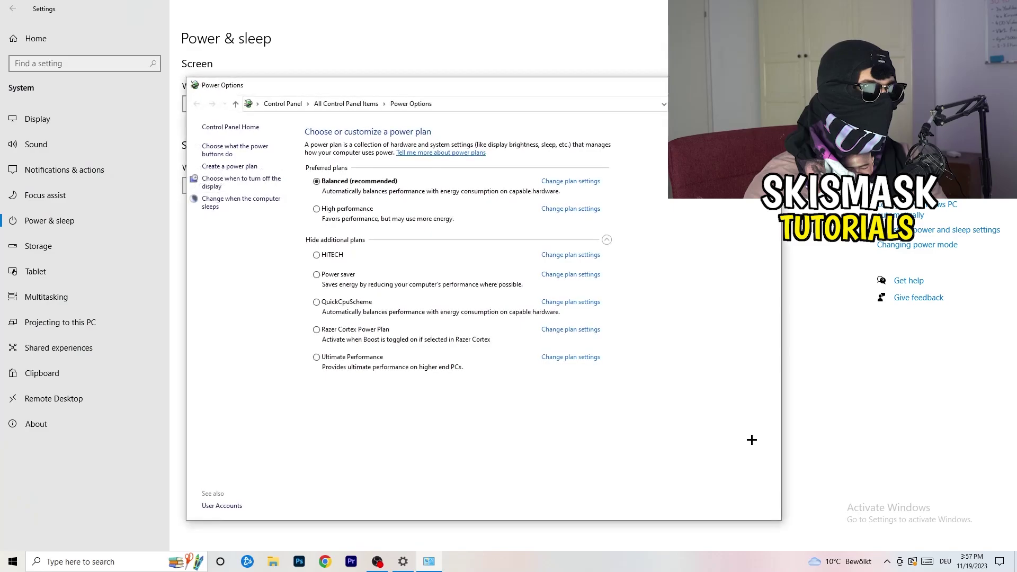
pyautogui.click(607, 240)
pyautogui.click(607, 240)
pyautogui.click(606, 240)
pyautogui.click(607, 240)
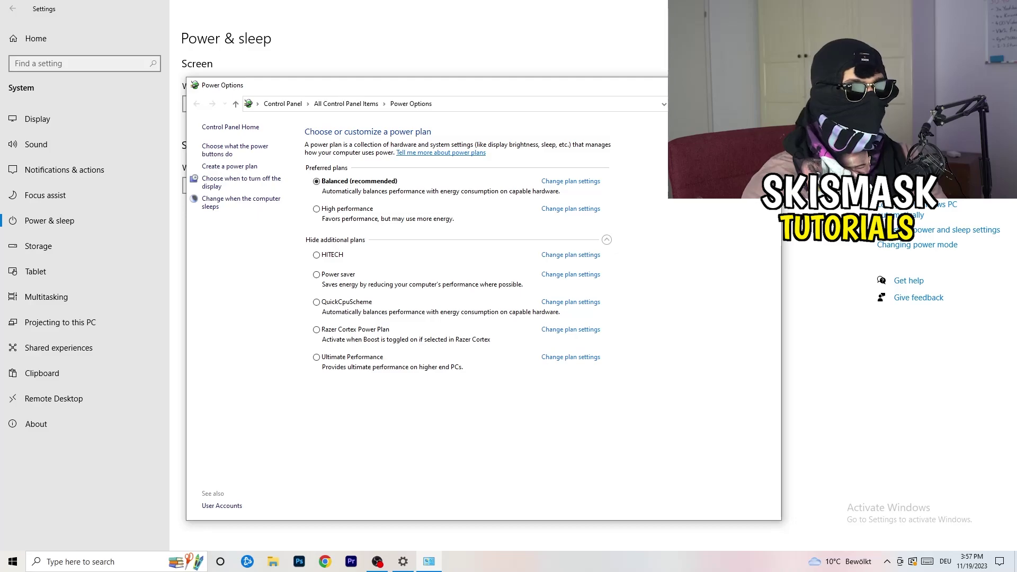
pyautogui.click(769, 85)
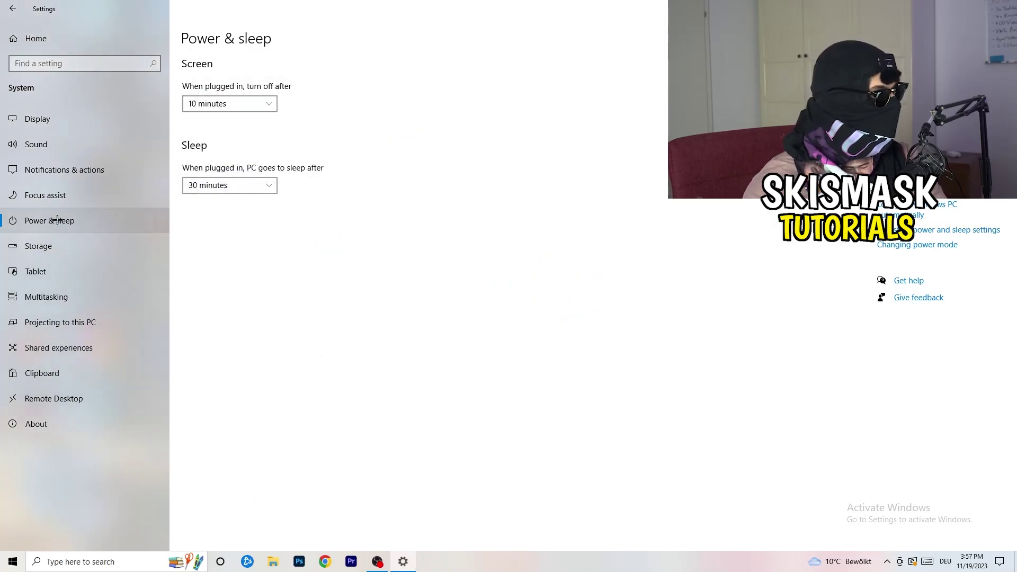
# Step: Review the Storage Sense configuration and its temporary file cleanup options in the storage settings, and close Settings
pyautogui.click(62, 247)
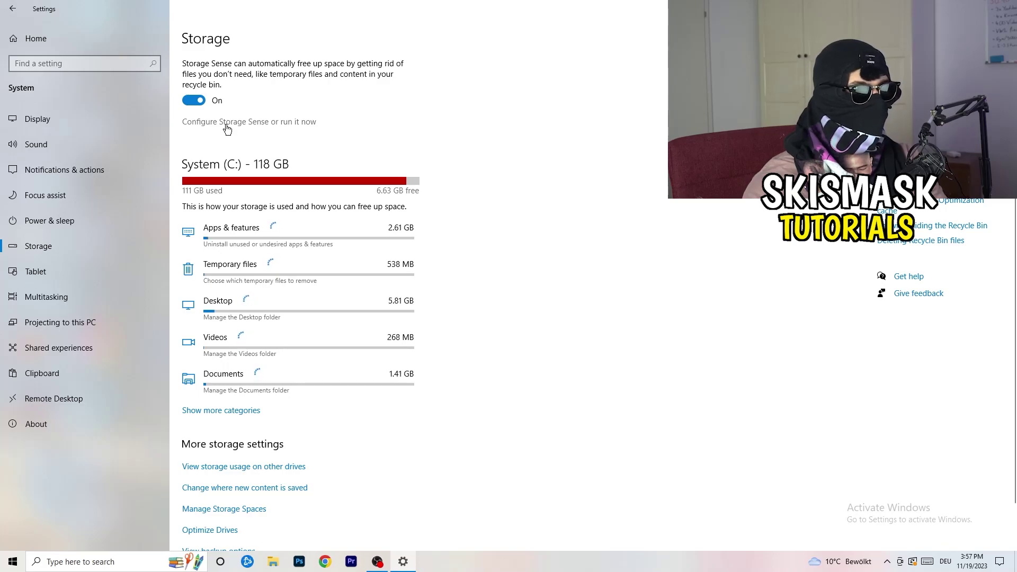
pyautogui.click(226, 125)
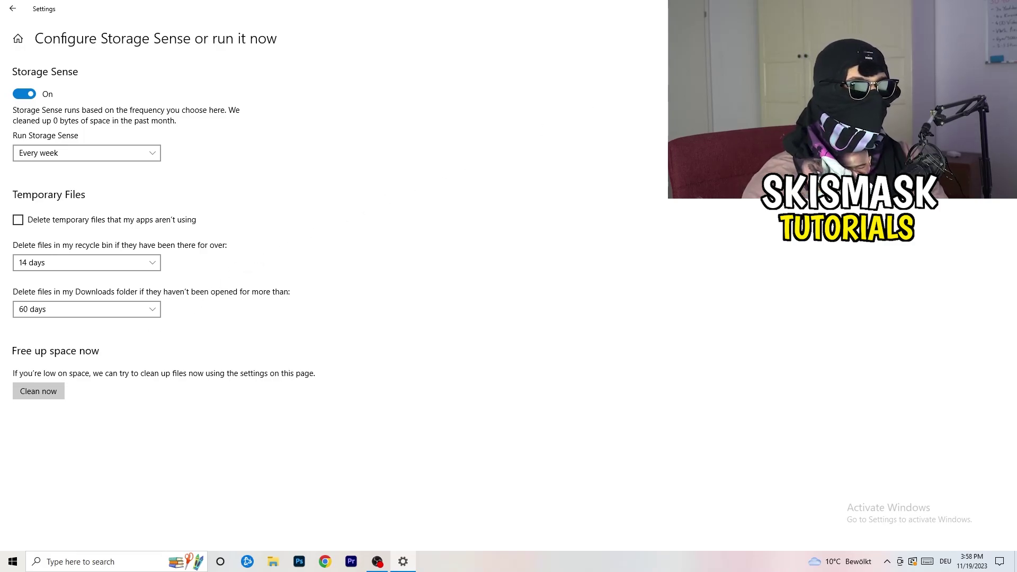
pyautogui.click(1003, 8)
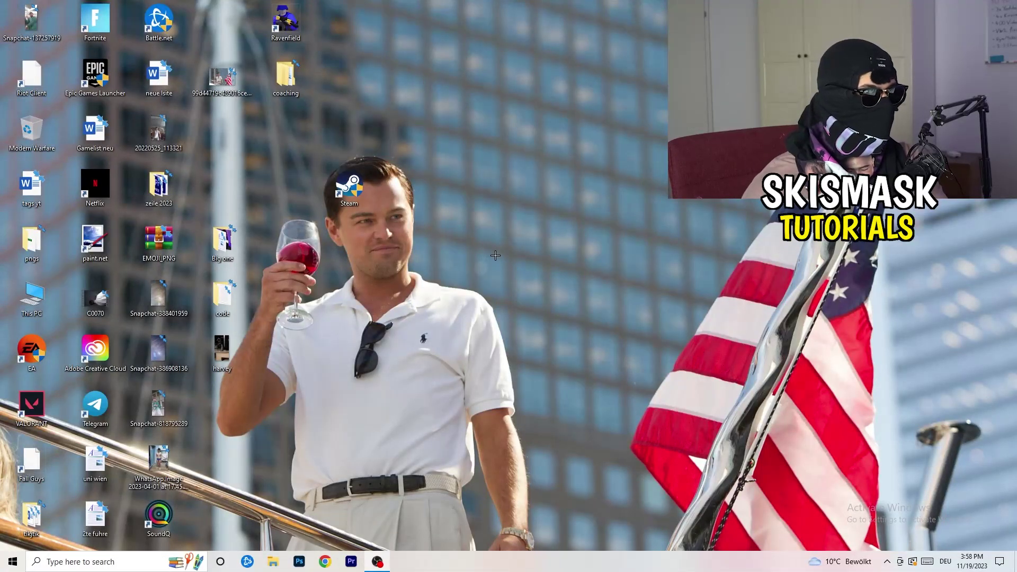